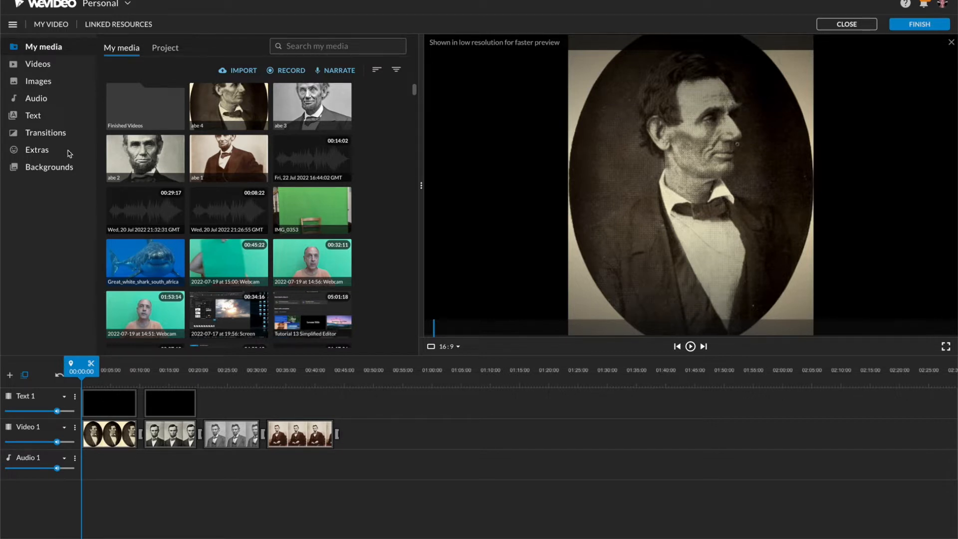
# Place the scratched-film overlay on the Text 1 track above the third photo, matching its length, and preview the effect
pyautogui.click(691, 347)
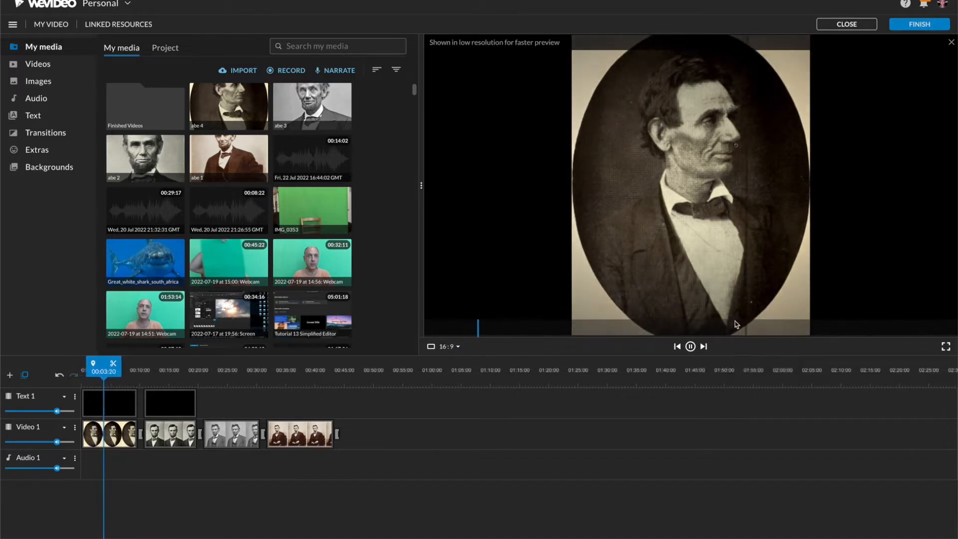
pyautogui.click(690, 346)
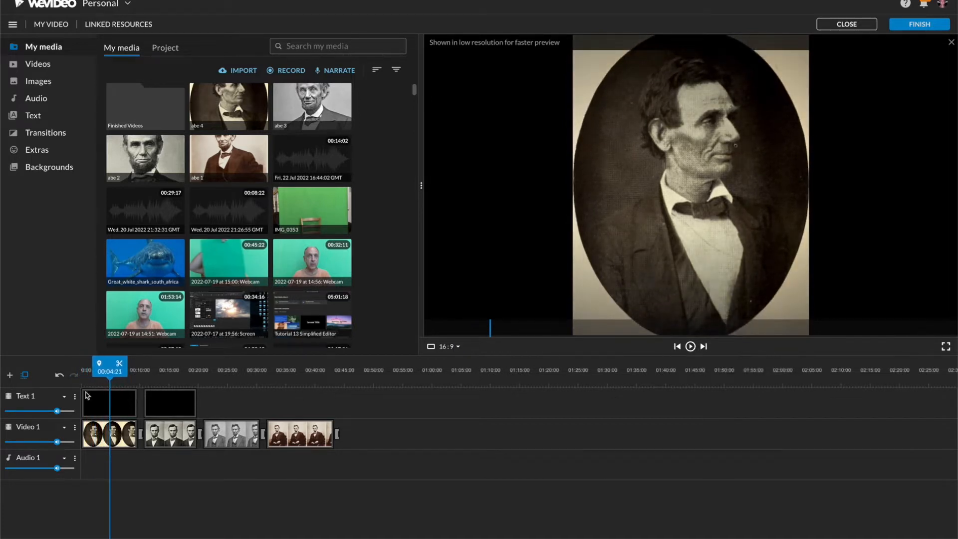
pyautogui.click(42, 151)
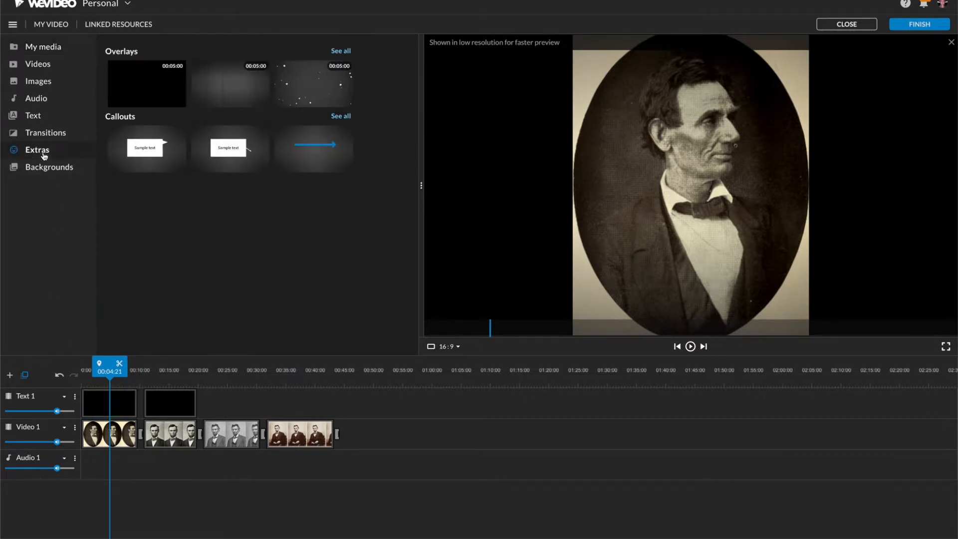
pyautogui.click(340, 51)
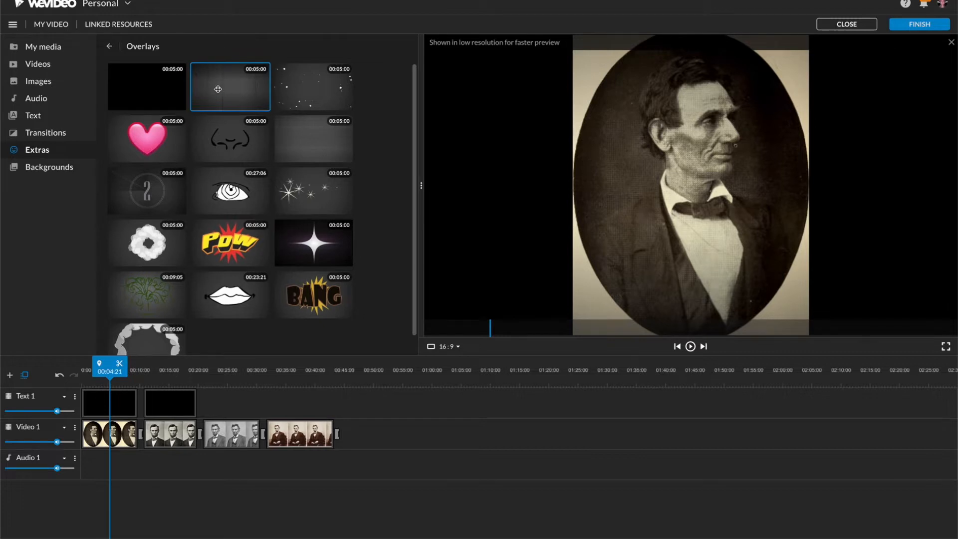
pyautogui.moveTo(218, 89); pyautogui.dragTo(256, 404)
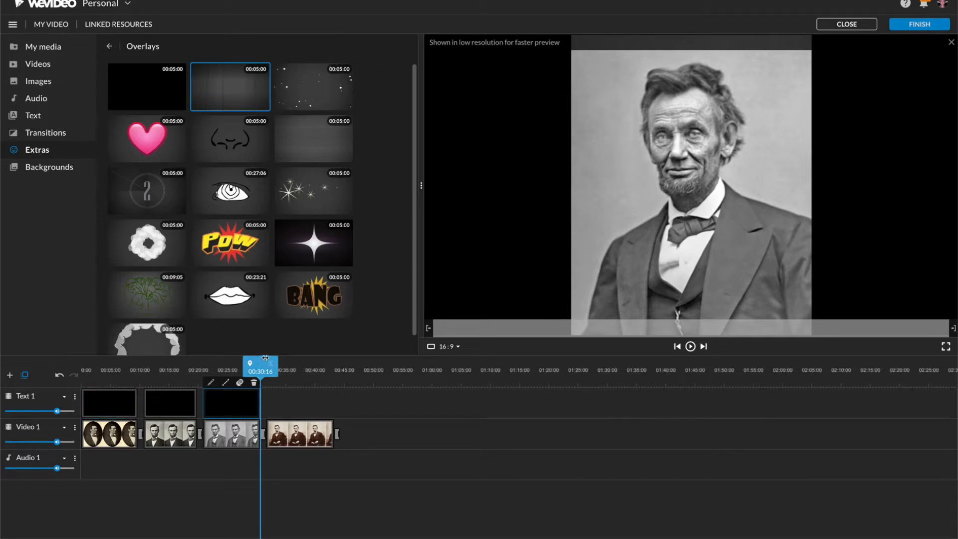
pyautogui.moveTo(261, 362); pyautogui.dragTo(218, 363)
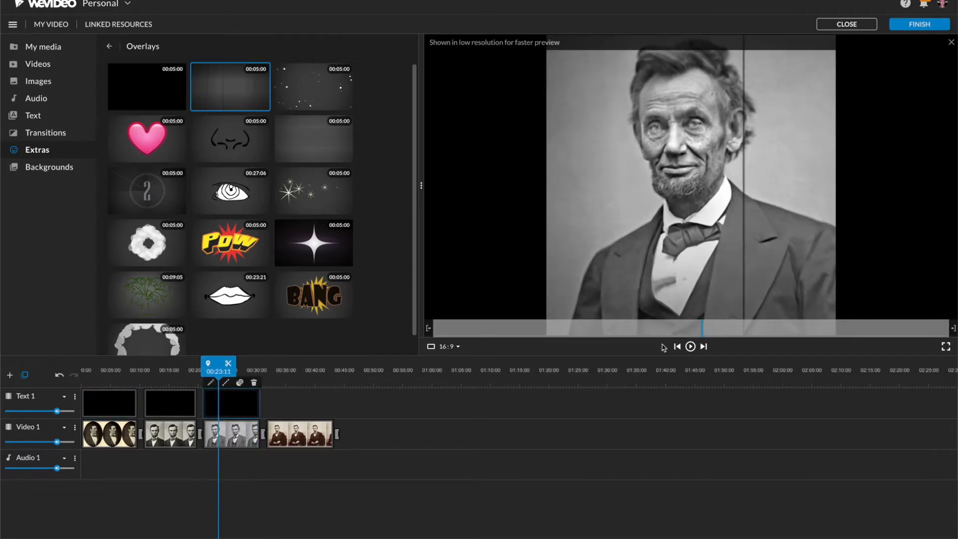
pyautogui.click(690, 348)
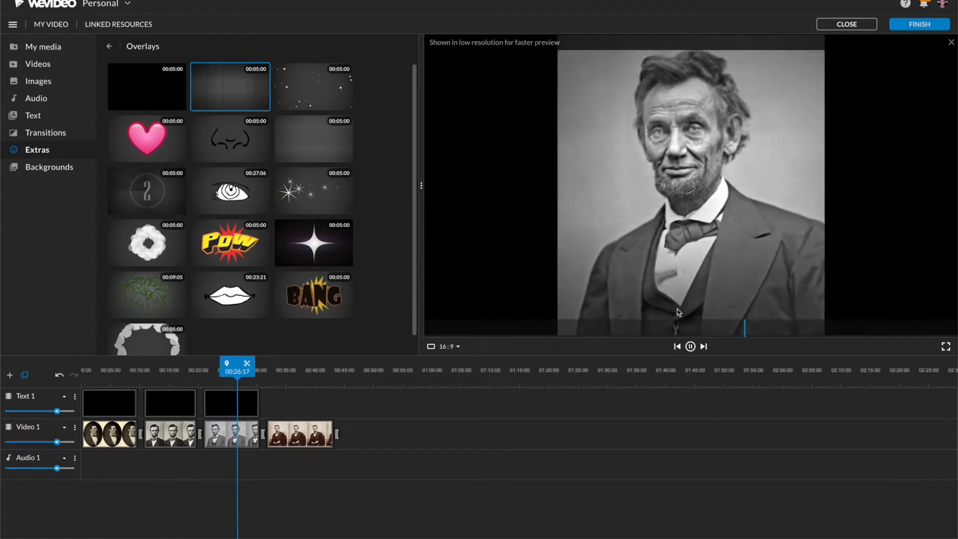
pyautogui.click(690, 346)
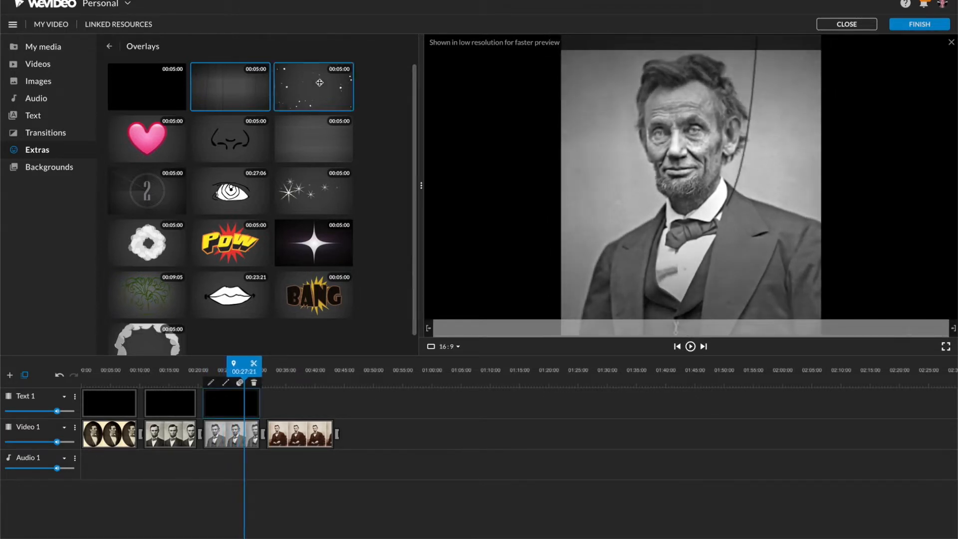
# Place the horizontal scan-line overlay on the Text 1 track above the fourth photo and preview it
pyautogui.moveTo(313, 139); pyautogui.dragTo(266, 369)
pyautogui.click(689, 349)
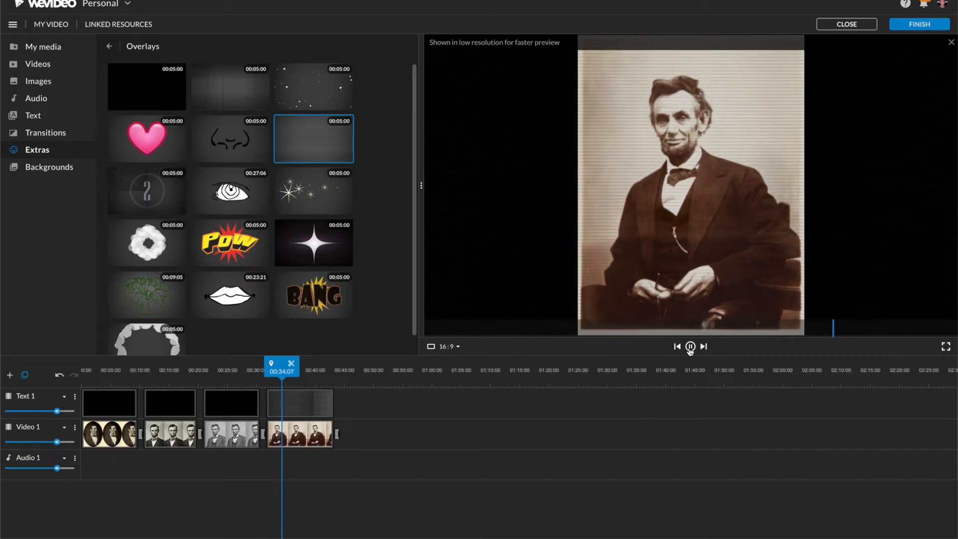
pyautogui.click(690, 346)
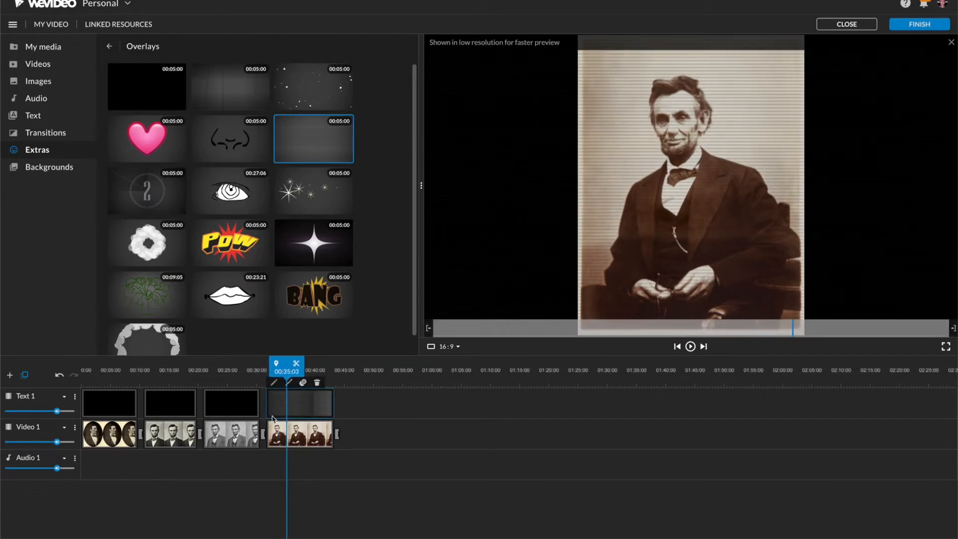
# Add a video/text track named Video 2 and place the speech-bubble callout on it for the length of the fourth photo
pyautogui.click(110, 49)
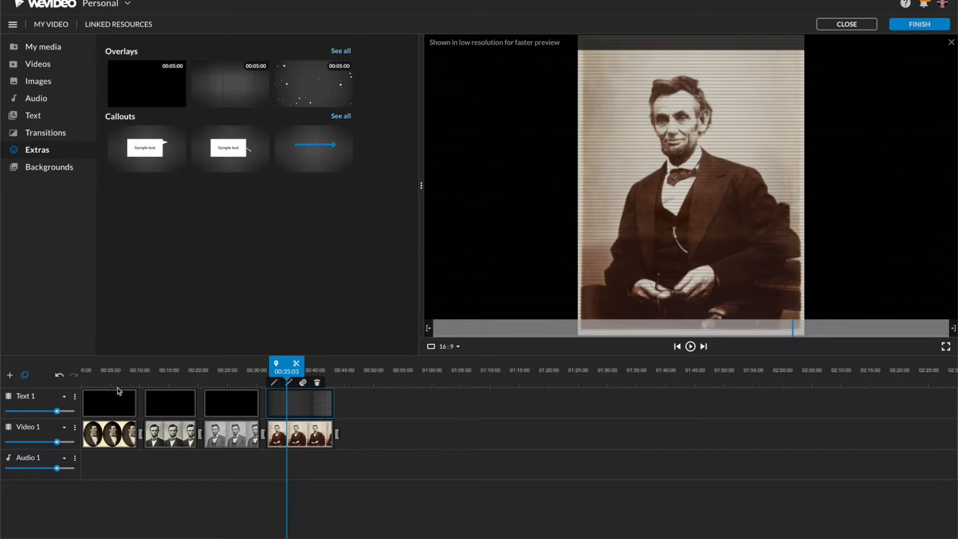
pyautogui.click(11, 377)
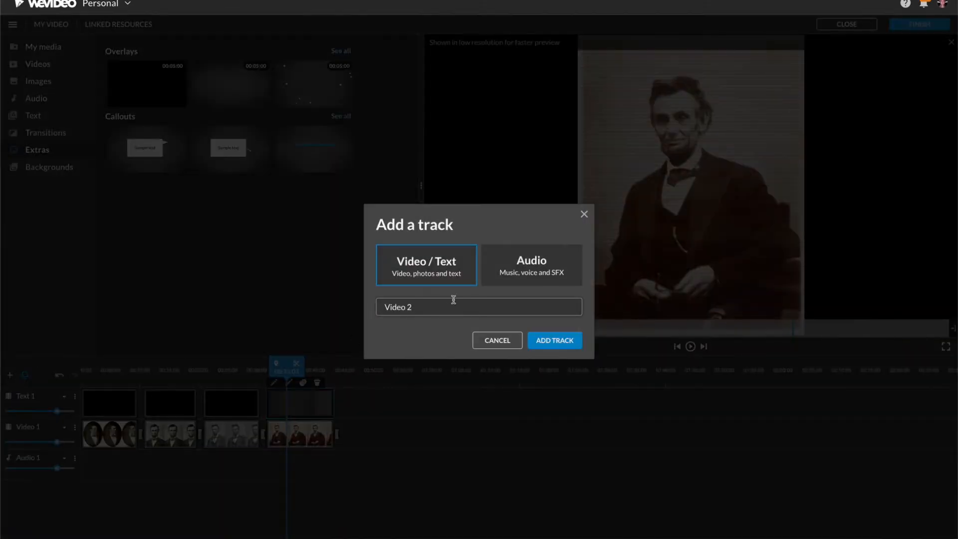
pyautogui.click(546, 344)
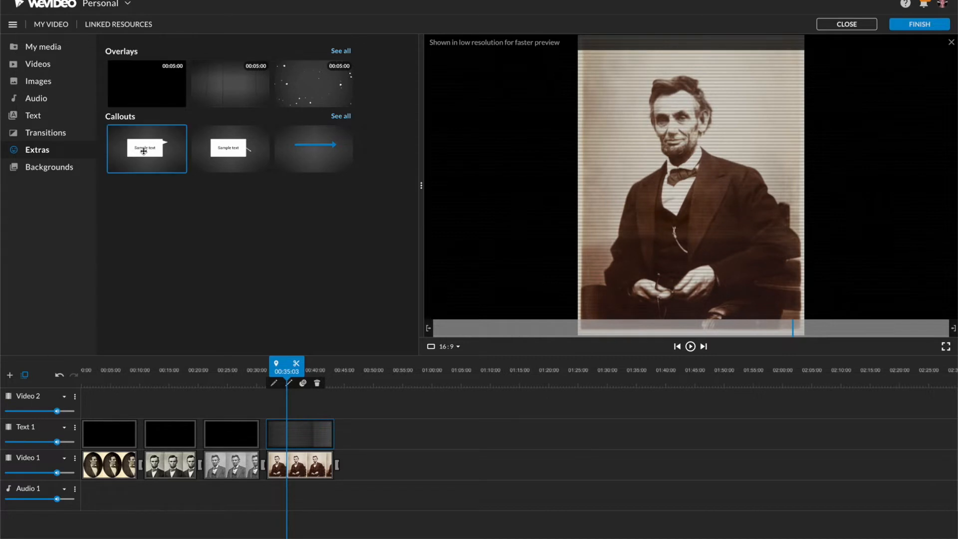
pyautogui.moveTo(143, 151); pyautogui.dragTo(334, 403)
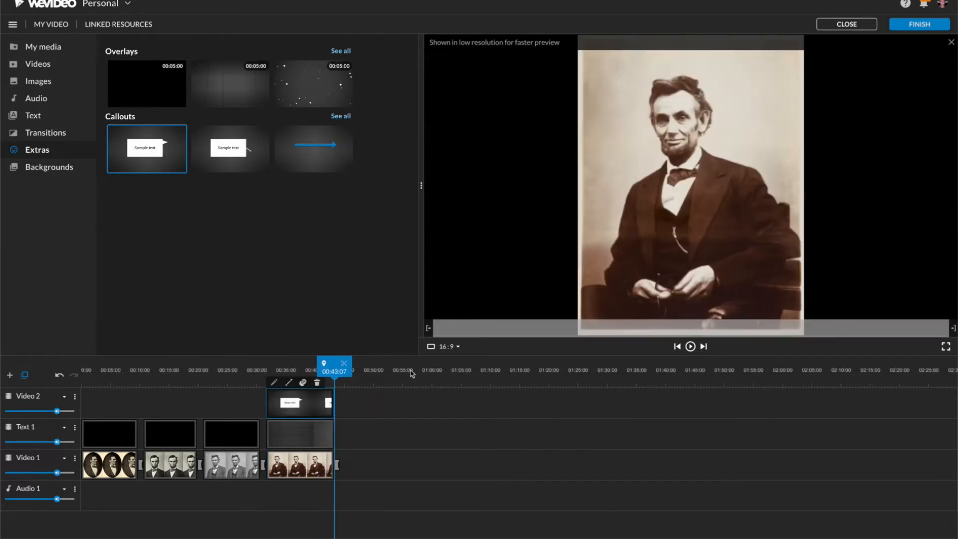
# Play the timeline from the end of the third photo into the fourth to check the speech-bubble callout
pyautogui.click(678, 347)
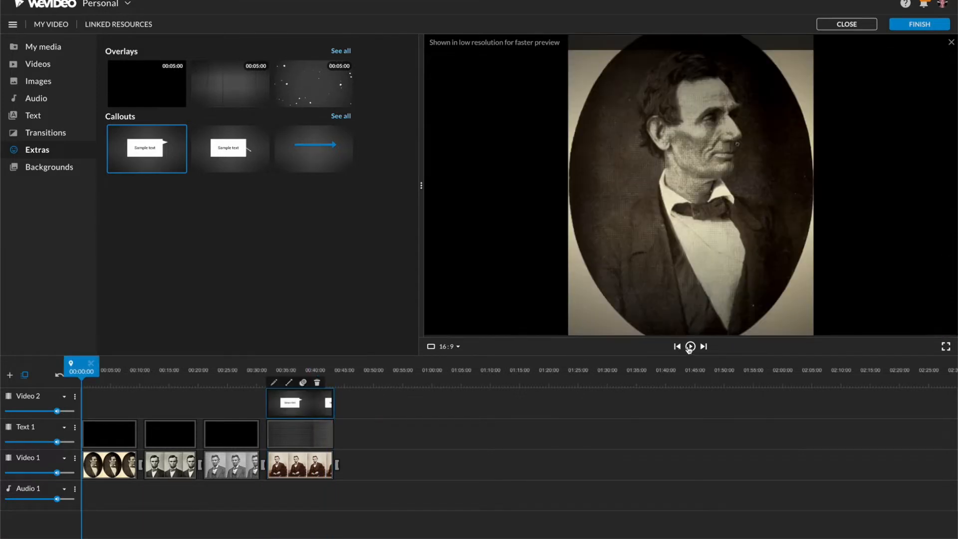
pyautogui.moveTo(83, 364); pyautogui.dragTo(253, 363)
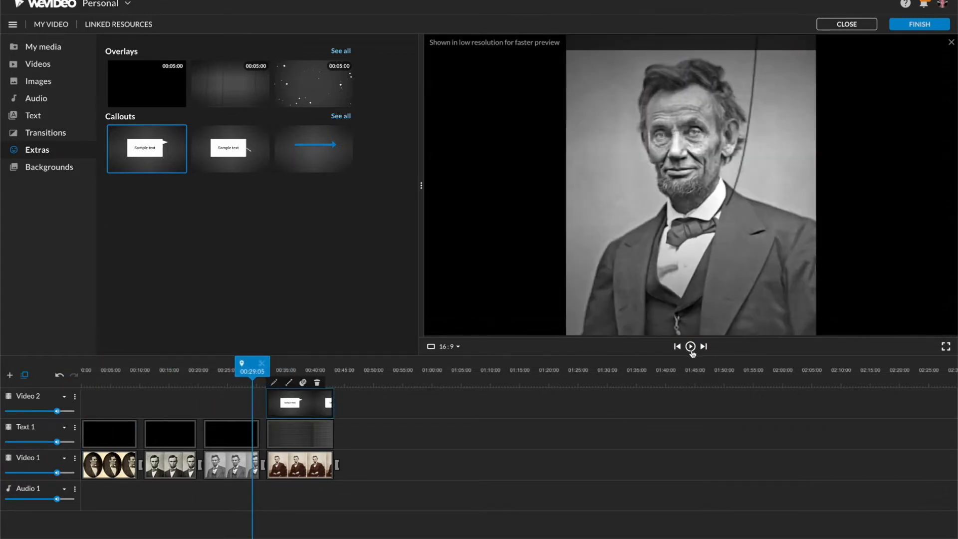
pyautogui.click(690, 346)
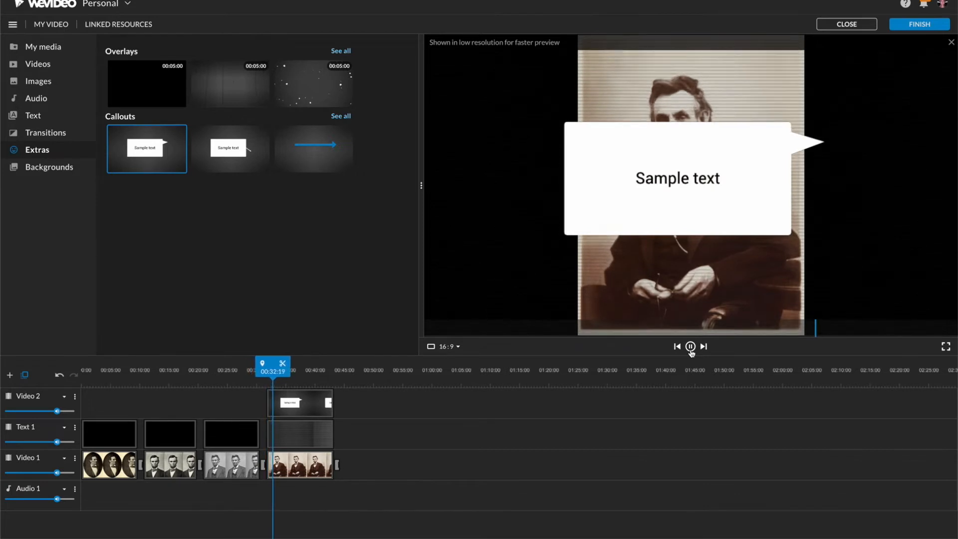
pyautogui.click(690, 346)
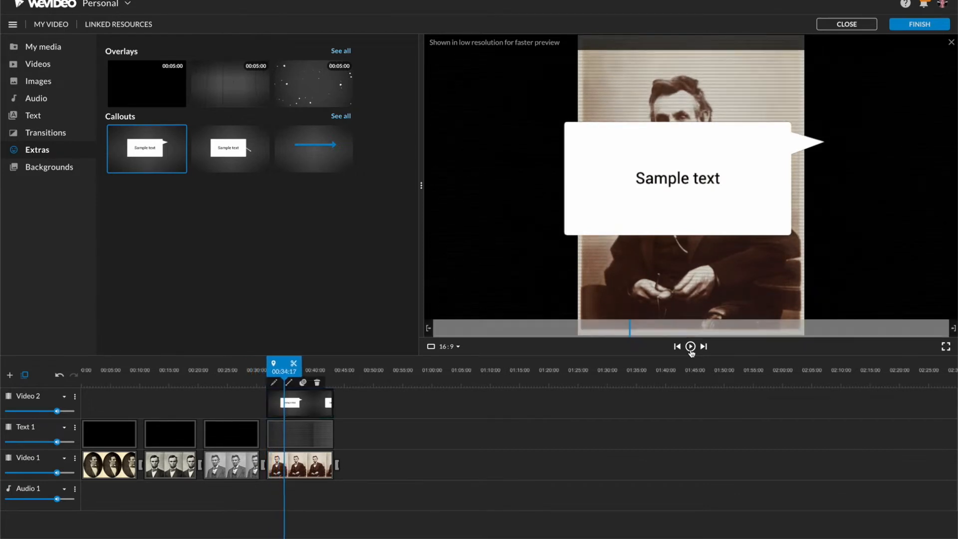
# Move the Video 2 track down below Text 1 and preview the callout under the scan-line overlay
pyautogui.click(75, 397)
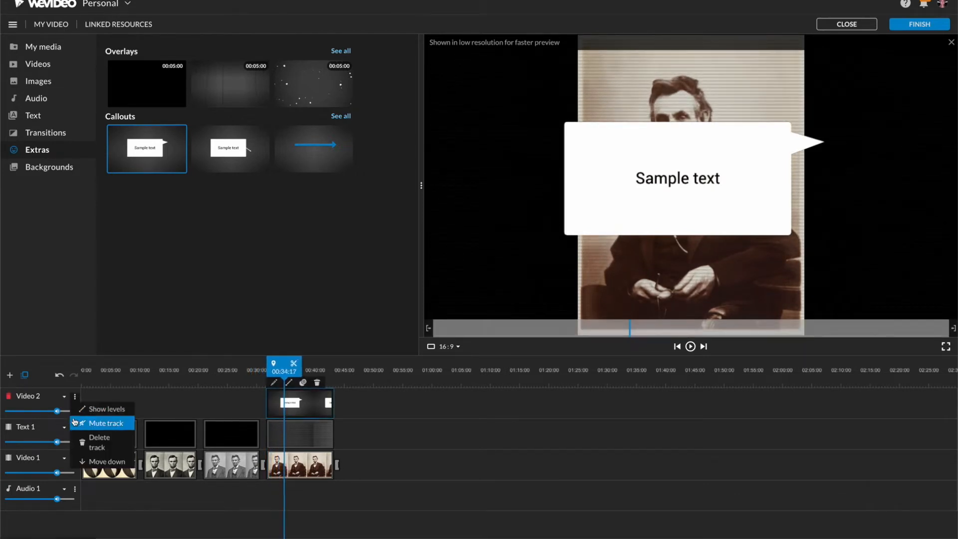
pyautogui.click(100, 461)
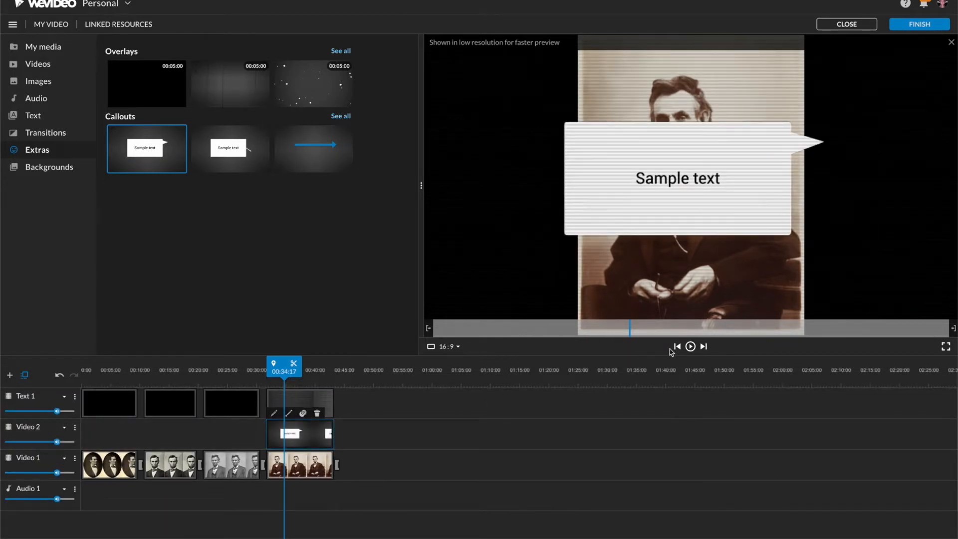
pyautogui.click(690, 346)
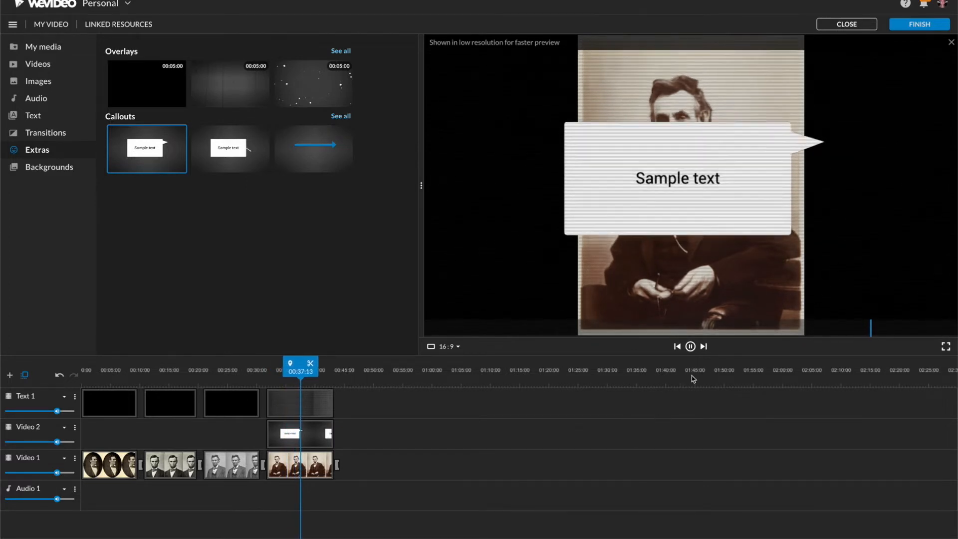
pyautogui.click(691, 347)
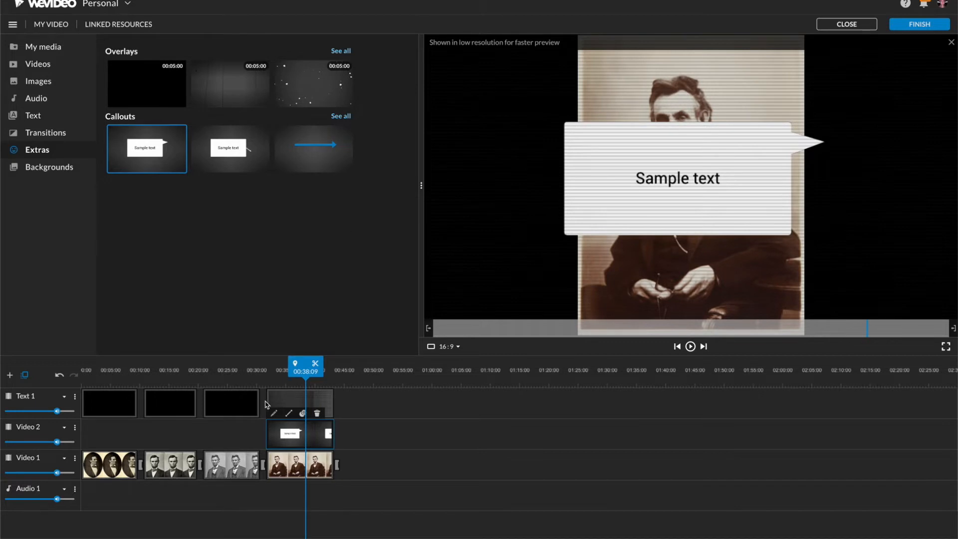
# Replace the callout text with "I really hate it when people take what I say out of context and post it on the internet. -- Abe Lincoln"
pyautogui.doubleClick(278, 443)
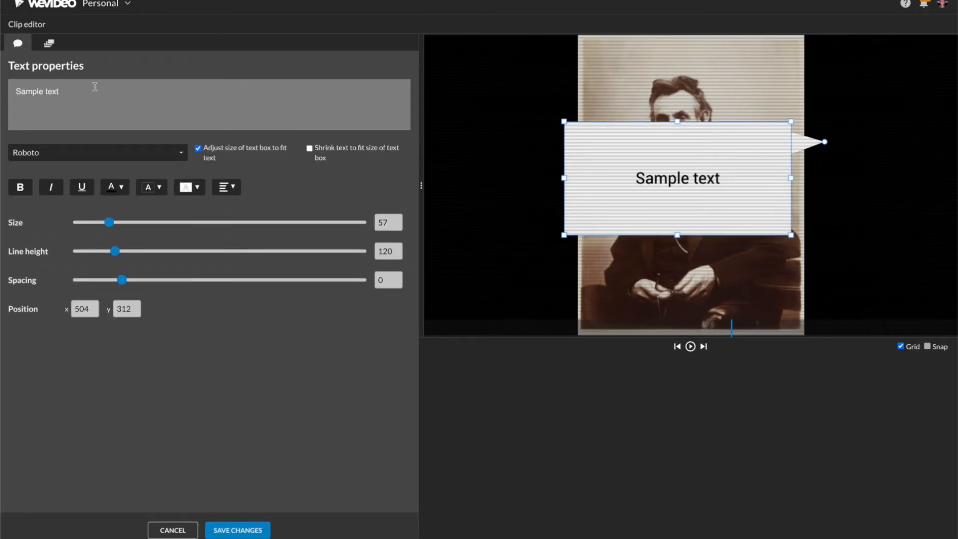
pyautogui.moveTo(95, 87); pyautogui.dragTo(11, 87)
pyautogui.write('I really hate it when people take what I say out of context and post it on the internet. -- Abe Lincoln')
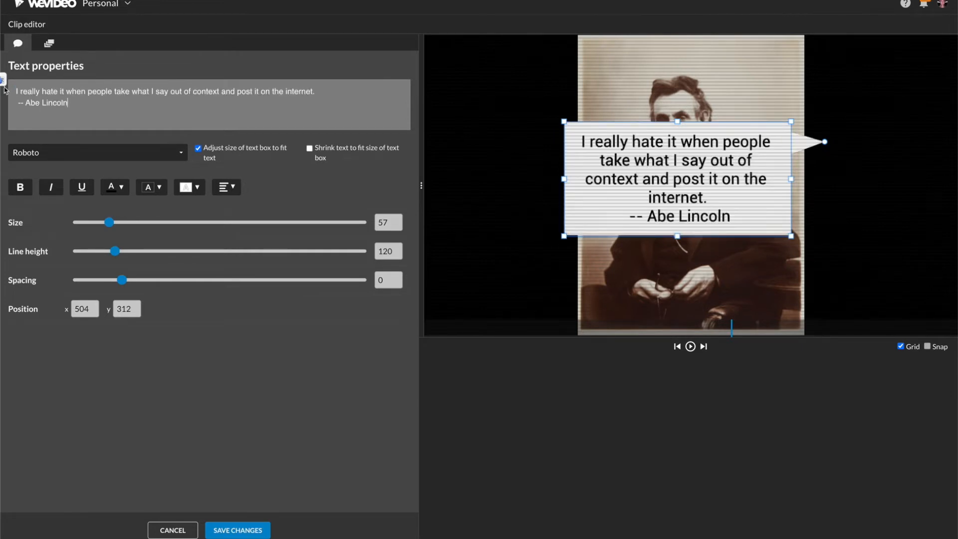
# Move the callout up and off Lincoln's face to about x 104, y 181, and make its box narrower and taller around the quote
pyautogui.moveTo(647, 195); pyautogui.dragTo(535, 158)
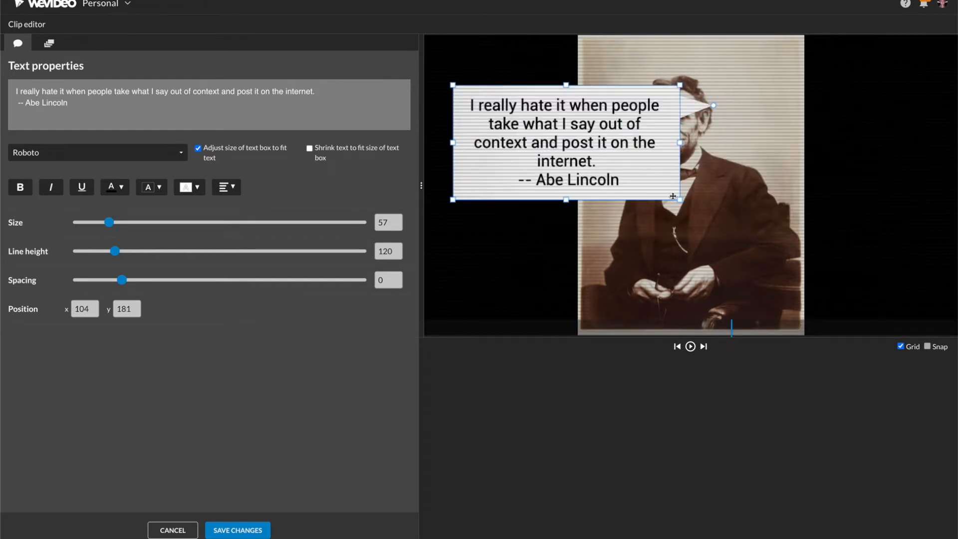
pyautogui.moveTo(682, 200); pyautogui.dragTo(630, 197)
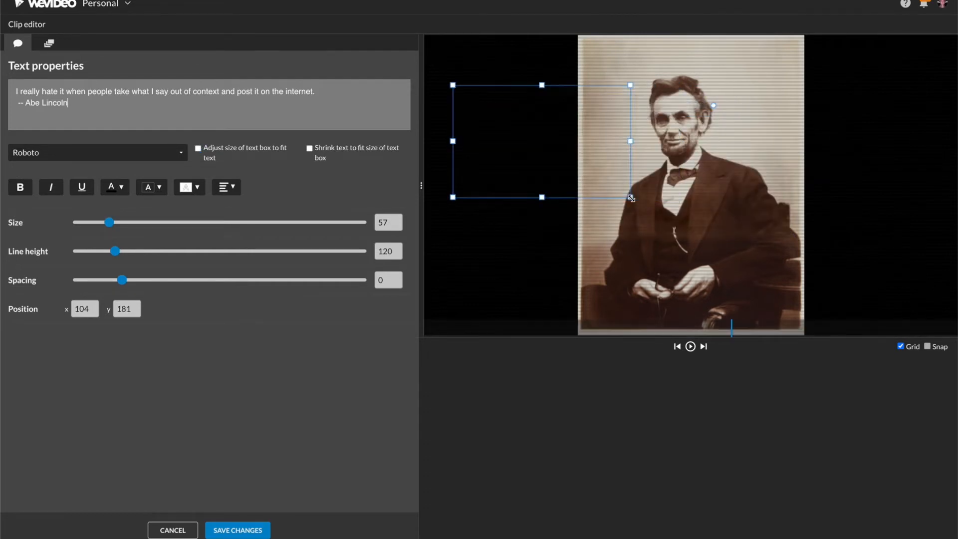
pyautogui.moveTo(545, 199); pyautogui.dragTo(542, 218)
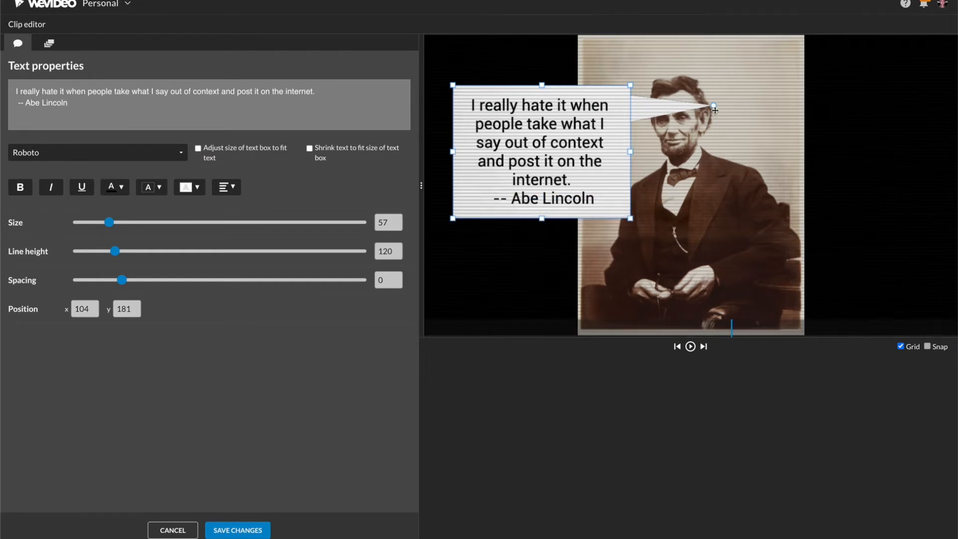
# Shift the callout to about x 63, y 185 with its tail pointing at Lincoln's mouth, and save the clip changes
pyautogui.moveTo(714, 107); pyautogui.dragTo(681, 121)
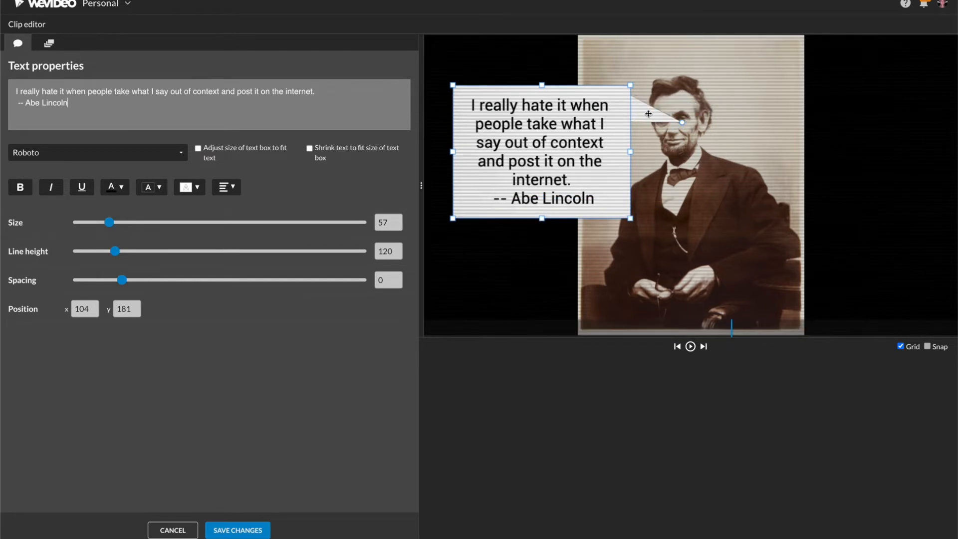
pyautogui.moveTo(615, 122); pyautogui.dragTo(603, 124)
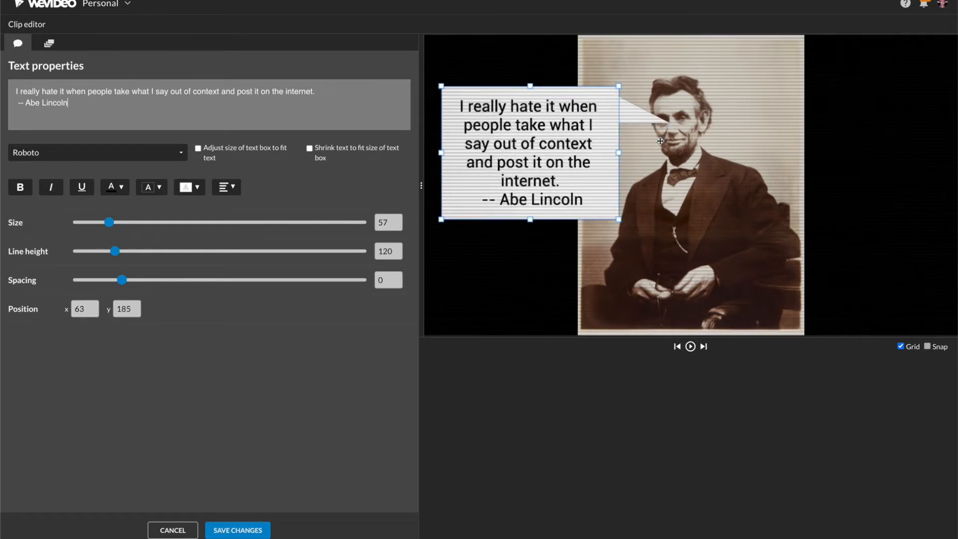
pyautogui.moveTo(655, 141); pyautogui.dragTo(656, 141)
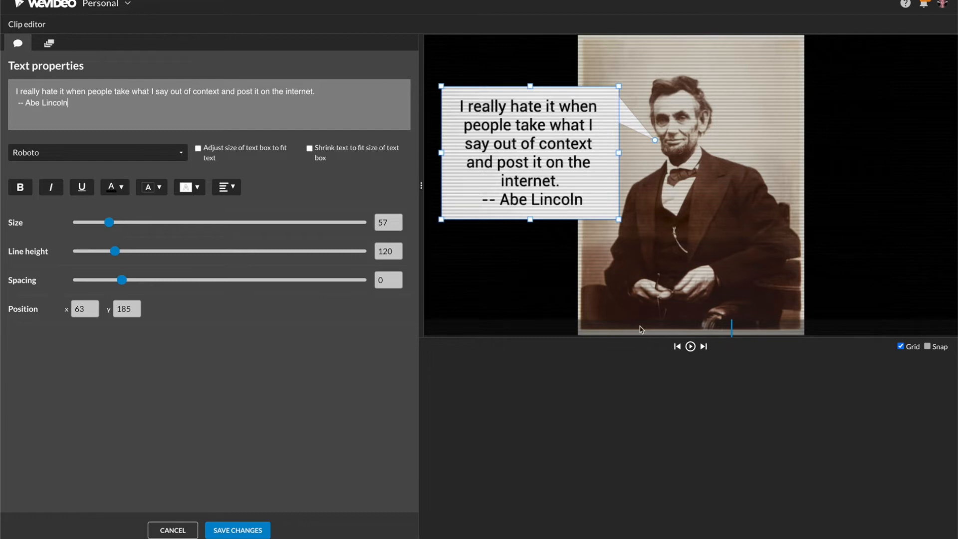
pyautogui.click(261, 528)
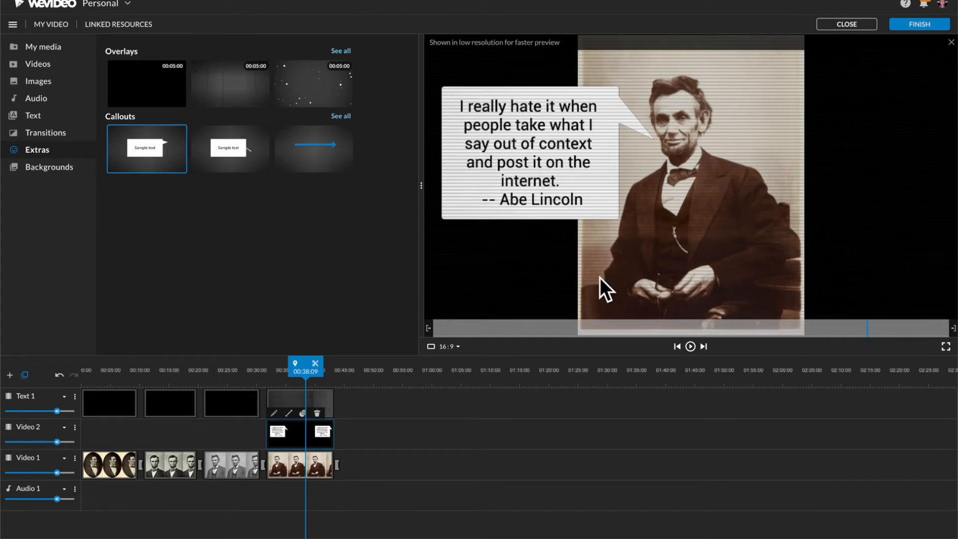
# Show the background media and add a new Video / Text track named Video 3
pyautogui.click(62, 132)
pyautogui.click(50, 167)
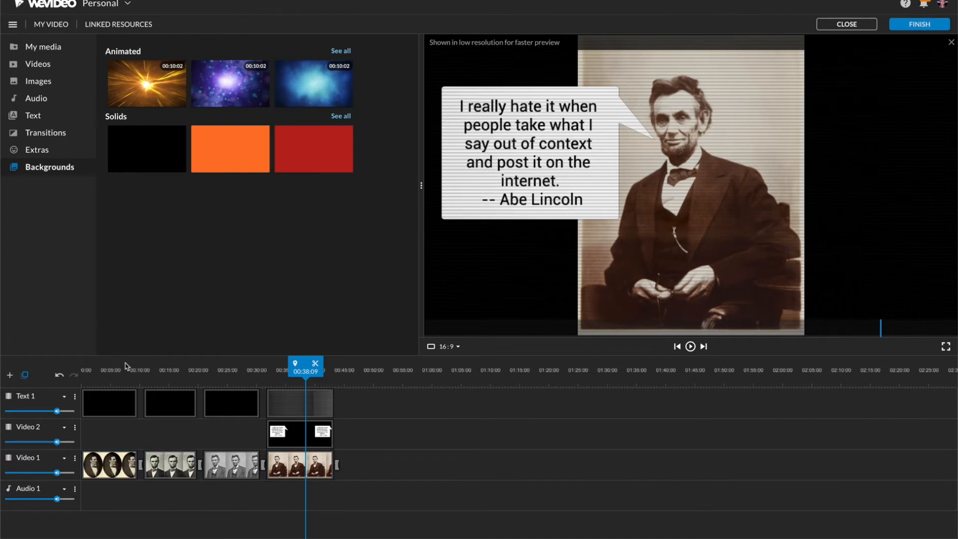
pyautogui.click(10, 376)
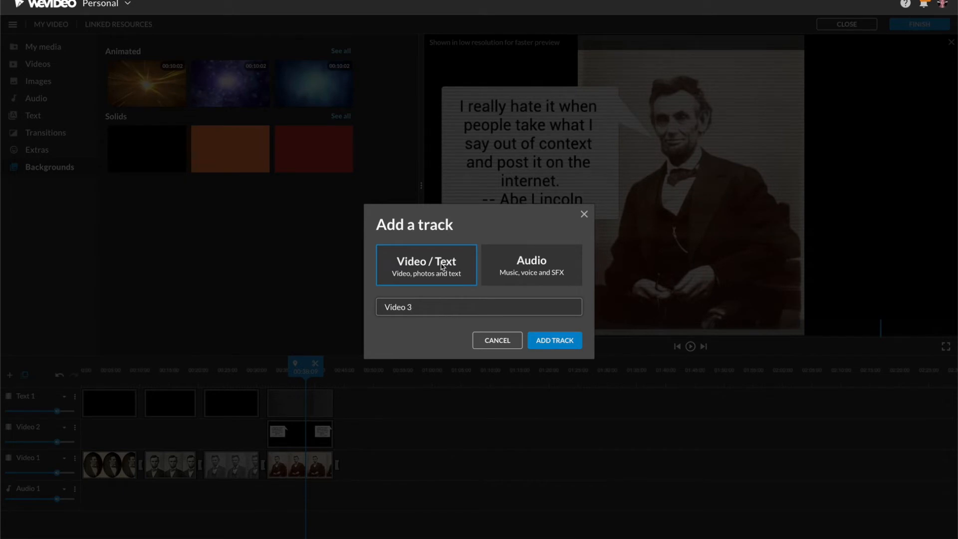
pyautogui.click(554, 341)
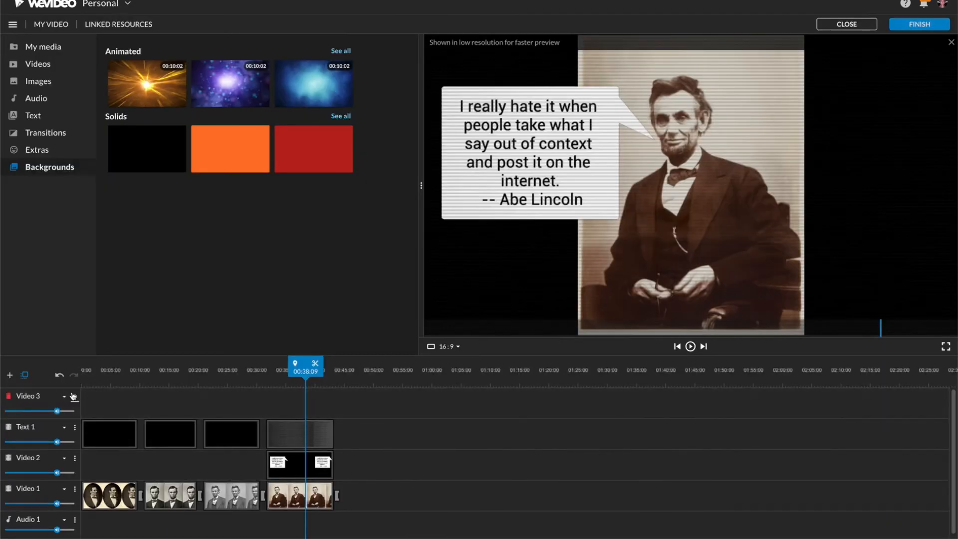
# Move the Video 3 track down below Text 1, Video 2 and Video 1 so it sits beneath the photos
pyautogui.click(74, 397)
pyautogui.click(100, 461)
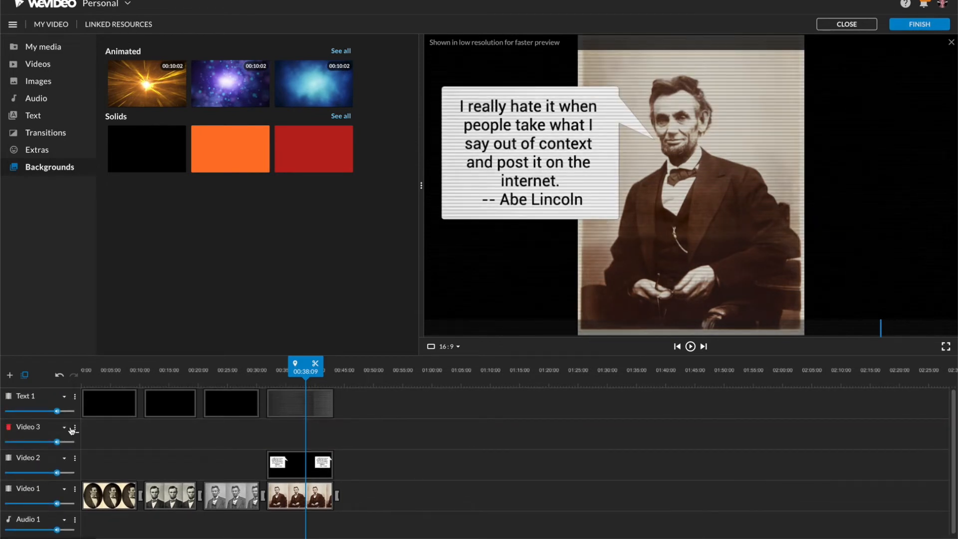
pyautogui.click(76, 431)
pyautogui.click(82, 505)
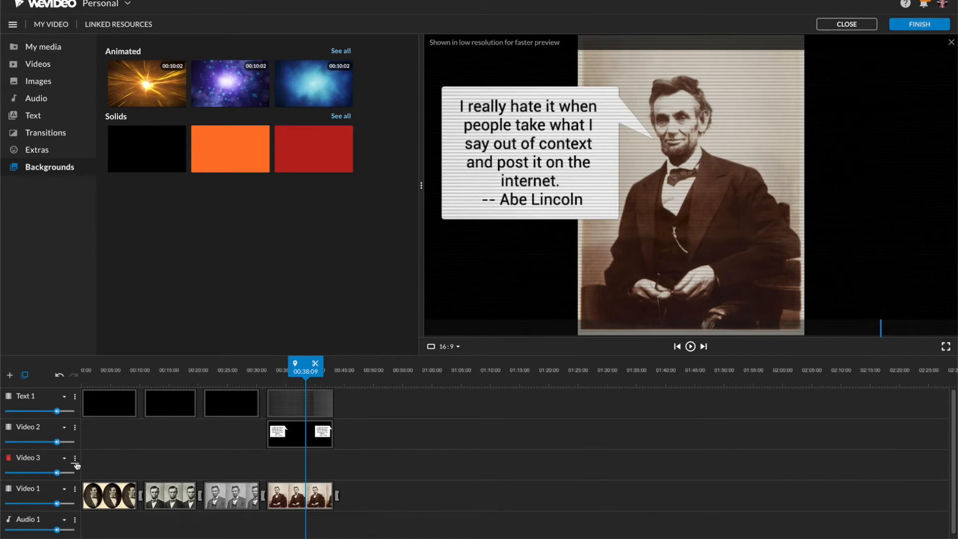
pyautogui.click(75, 457)
pyautogui.click(95, 534)
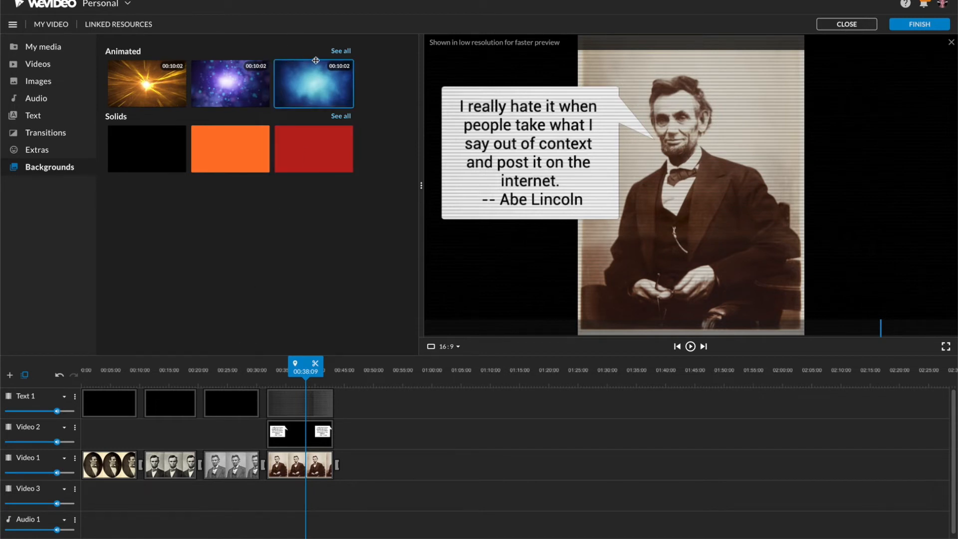
# Place the six-second blue-white light-burst animated background on Video 3, spanning the slideshow from the start to the end of the last photo
pyautogui.click(342, 51)
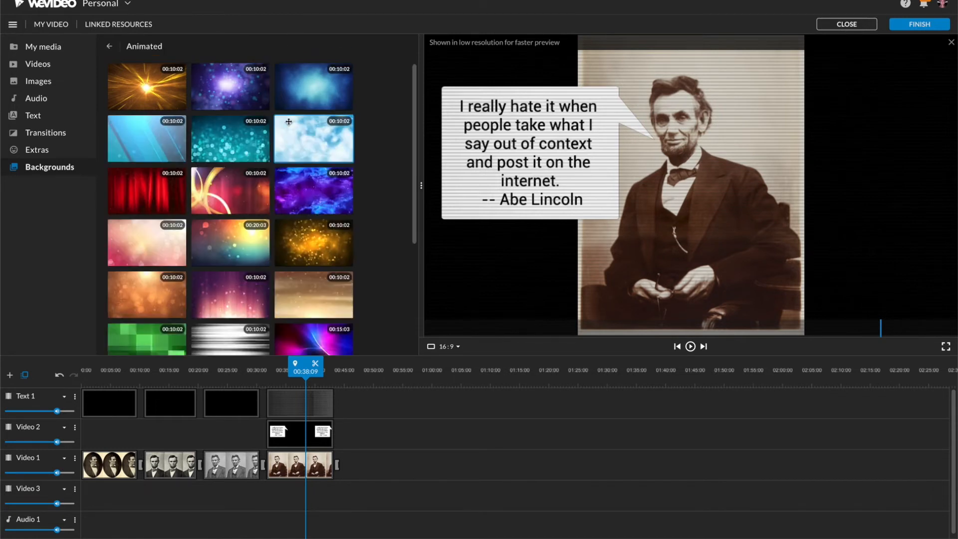
pyautogui.scroll(-3, 288, 122)
pyautogui.scroll(-1, 162, 244)
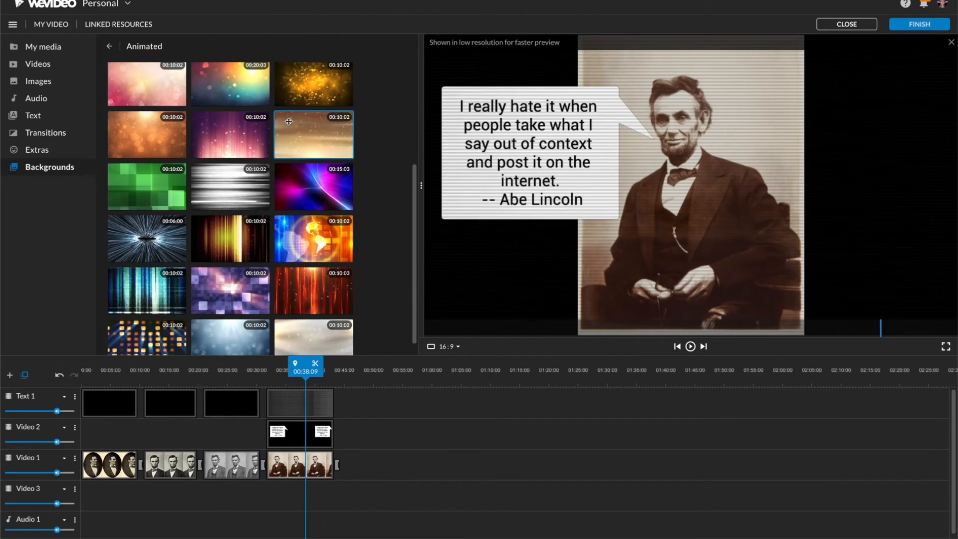
pyautogui.moveTo(142, 256); pyautogui.dragTo(334, 494)
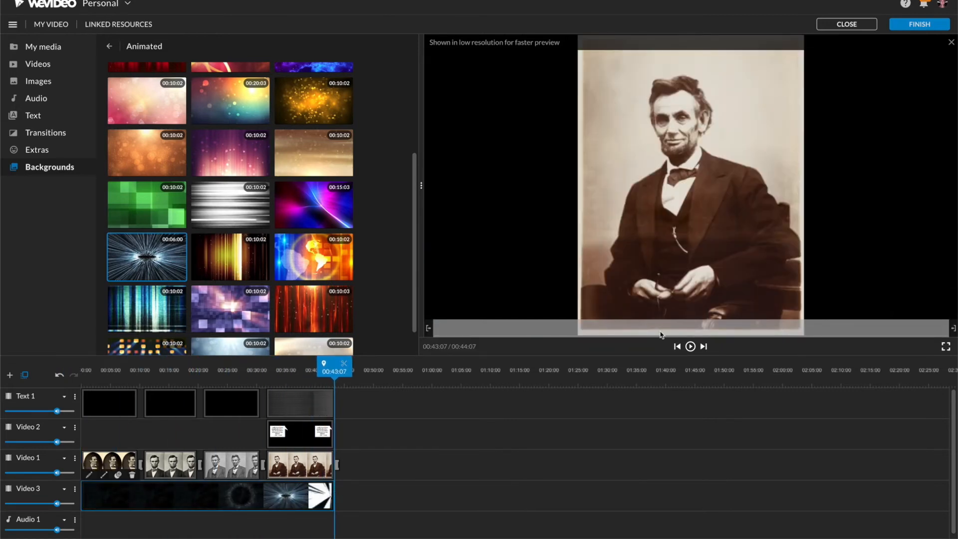
# Play the slideshow from the beginning through the second photo to preview the animated background behind the portraits
pyautogui.click(676, 346)
pyautogui.click(690, 346)
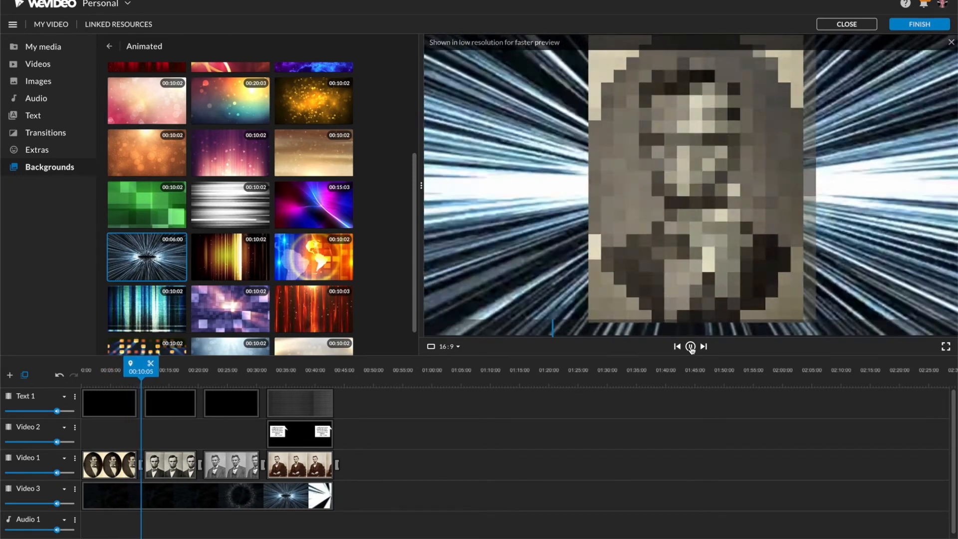
pyautogui.click(690, 346)
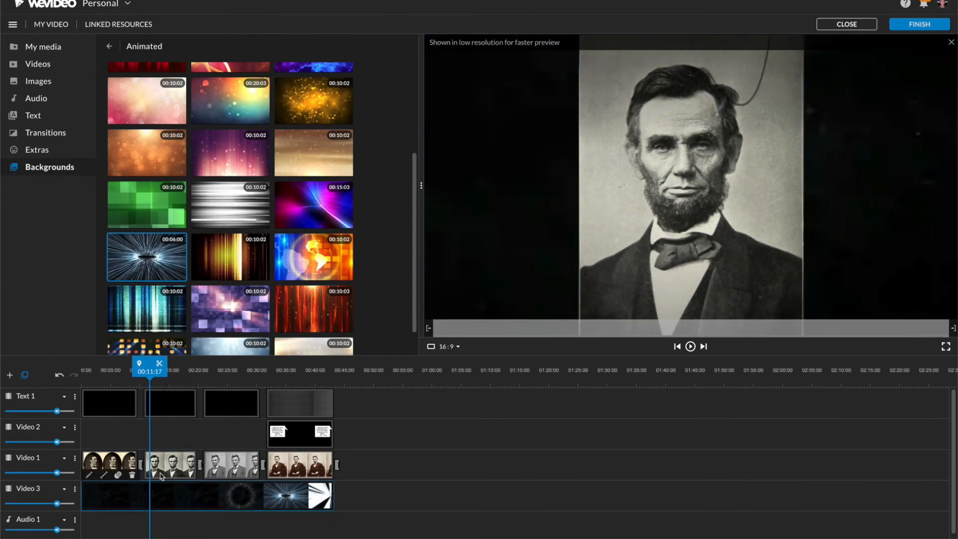
pyautogui.click(693, 347)
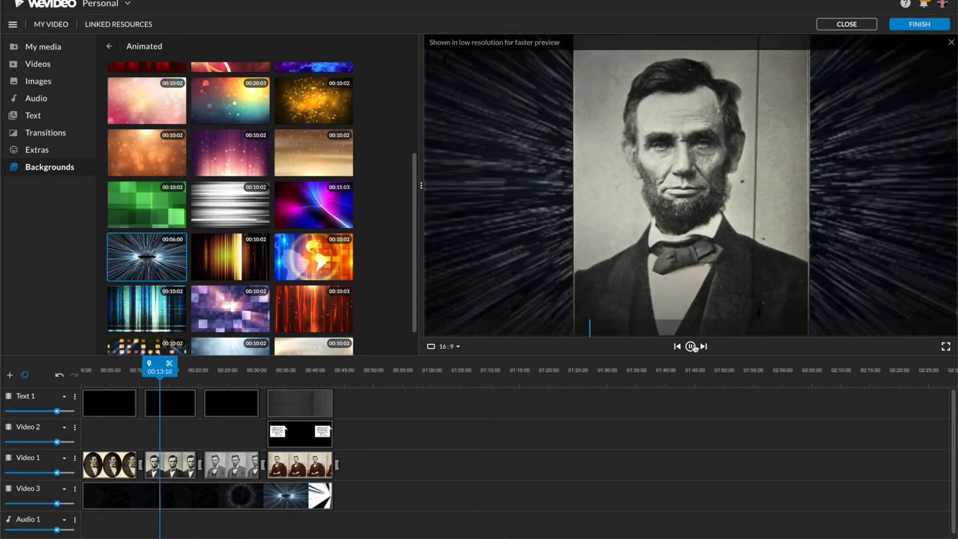